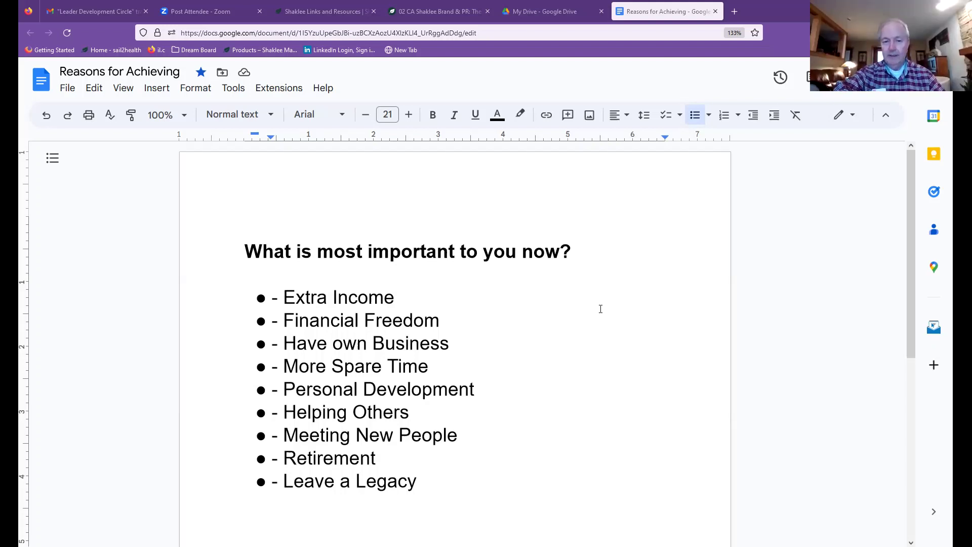
pyautogui.scroll(-2, 631, 297)
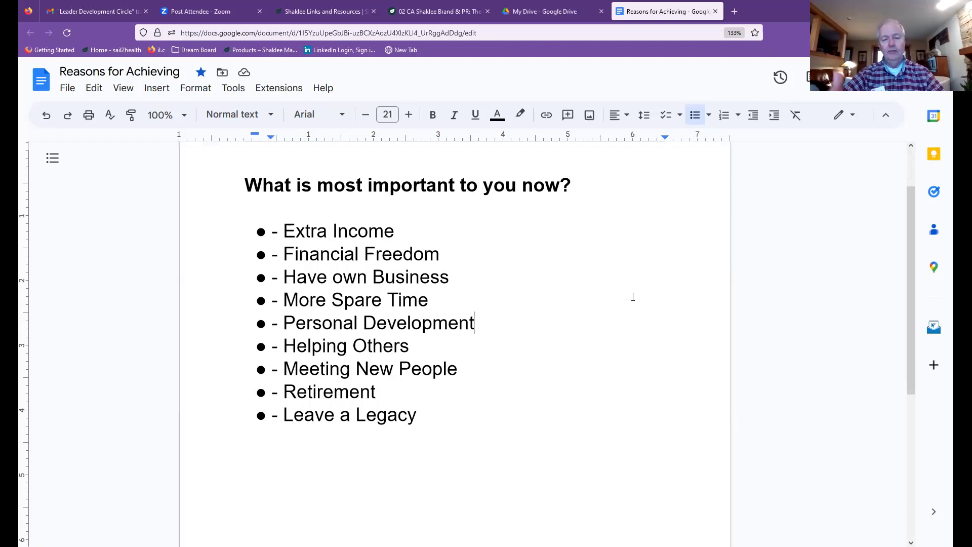